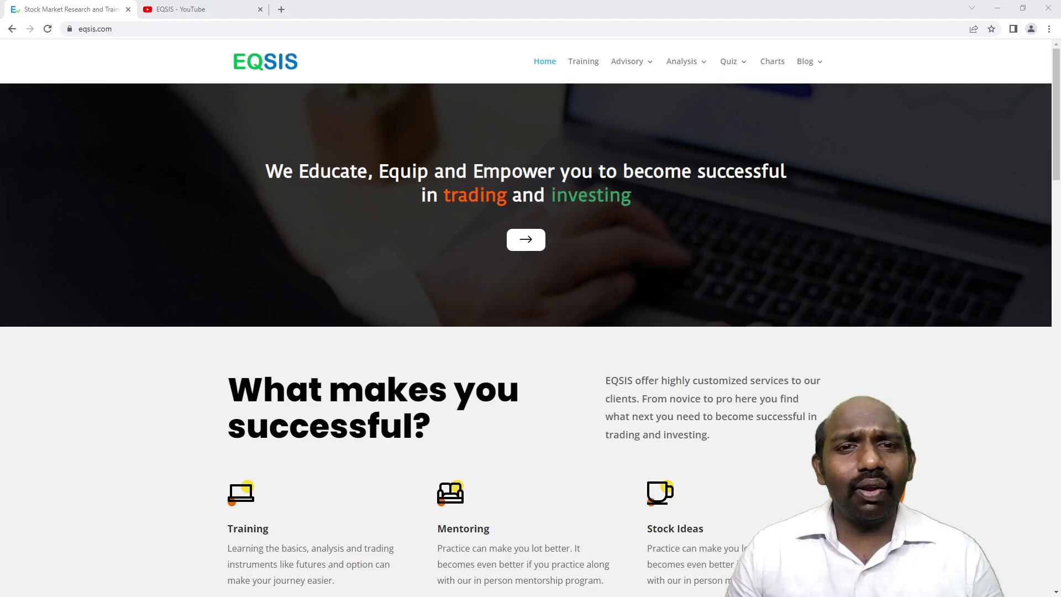
# Flip between the EQSIS homepage and YouTube tabs, settling on the channel's popular uploads.
pyautogui.click(207, 8)
pyautogui.click(70, 8)
pyautogui.click(181, 9)
pyautogui.click(89, 12)
pyautogui.click(179, 9)
pyautogui.scroll(-1, 522, 298)
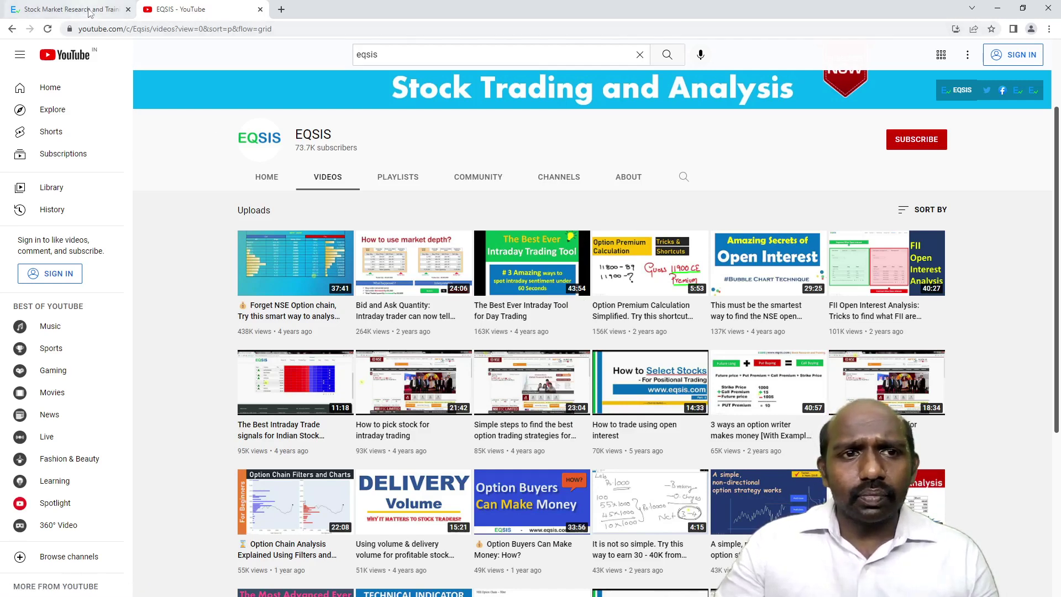
# Open the EQSIS intraday Trade Signals page and highlight its new scanner announcement.
pyautogui.click(89, 12)
pyautogui.click(843, 165)
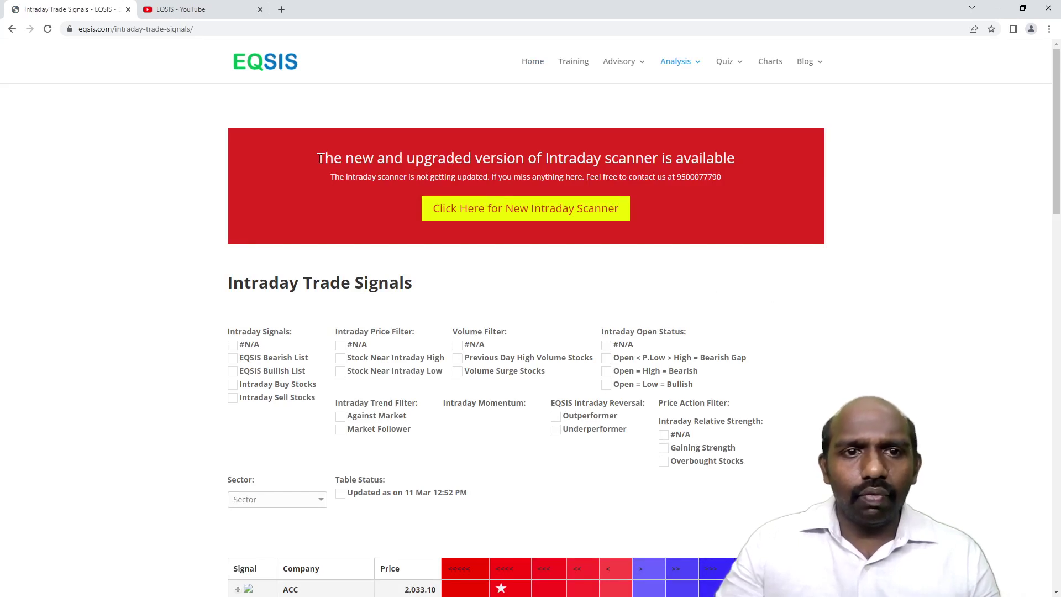
pyautogui.moveTo(316, 157)
pyautogui.mouseDown()
pyautogui.moveTo(641, 188)
pyautogui.moveTo(723, 179)
pyautogui.mouseUp()
pyautogui.click(746, 192)
pyautogui.scroll(-2, 630, 224)
pyautogui.scroll(-2, 712, 266)
# Toggle the Market Follower, Volume Surge Stocks and Bearish List filters on and off.
pyautogui.click(341, 180)
pyautogui.click(340, 193)
pyautogui.click(457, 135)
pyautogui.click(457, 135)
pyautogui.click(233, 122)
pyautogui.click(257, 127)
pyautogui.scroll(5, 645, 199)
pyautogui.scroll(2, 580, 207)
# Open the new intraday scanner with NIFTY 50, trying Open High, Open Low and Day Gainer filters.
pyautogui.click(520, 212)
pyautogui.click(764, 315)
pyautogui.click(199, 110)
pyautogui.click(202, 181)
pyautogui.click(199, 112)
pyautogui.click(198, 201)
pyautogui.click(259, 214)
# Filter to RSI Above 70 stocks and chart TVSMOTOR in the side panel.
pyautogui.click(500, 111)
pyautogui.click(510, 202)
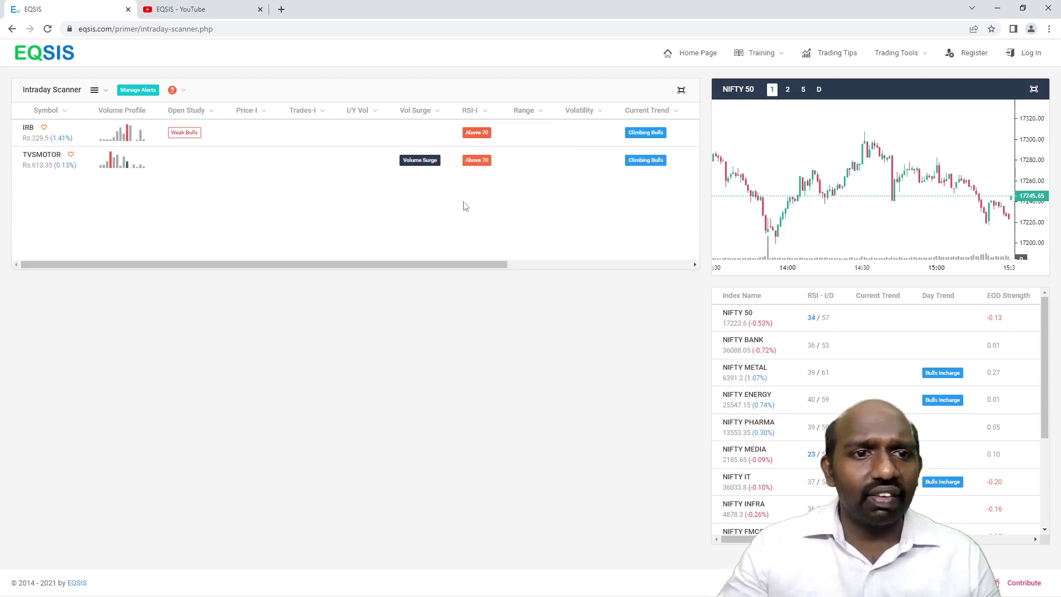
pyautogui.click(36, 156)
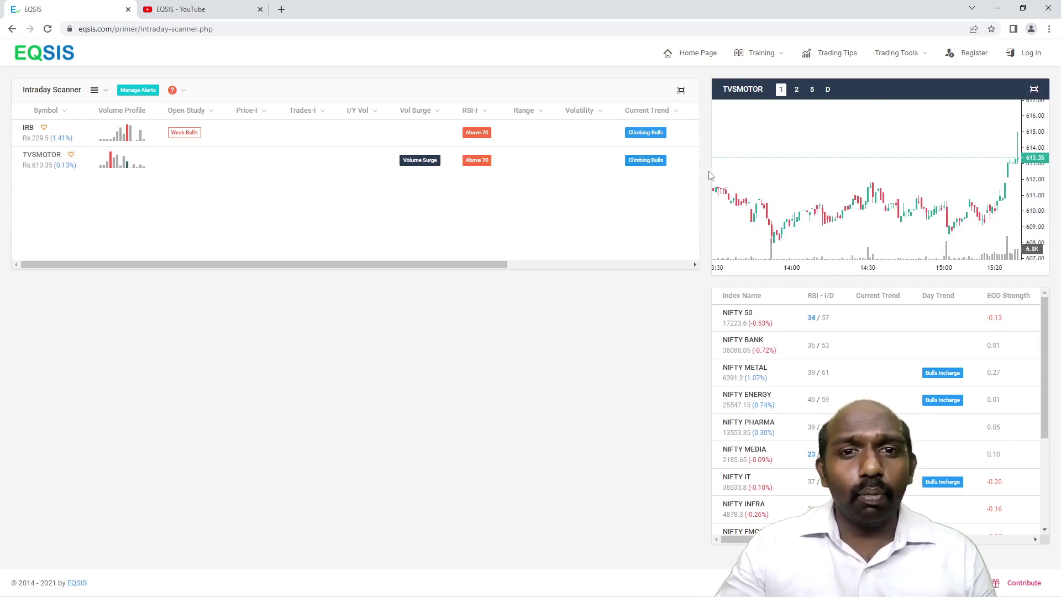
# Open the EQSIS Trade Signals page in a new tab, then return to the scanner tab.
pyautogui.click(281, 9)
pyautogui.write('eqsis')
pyautogui.press('Return')
pyautogui.click(838, 160)
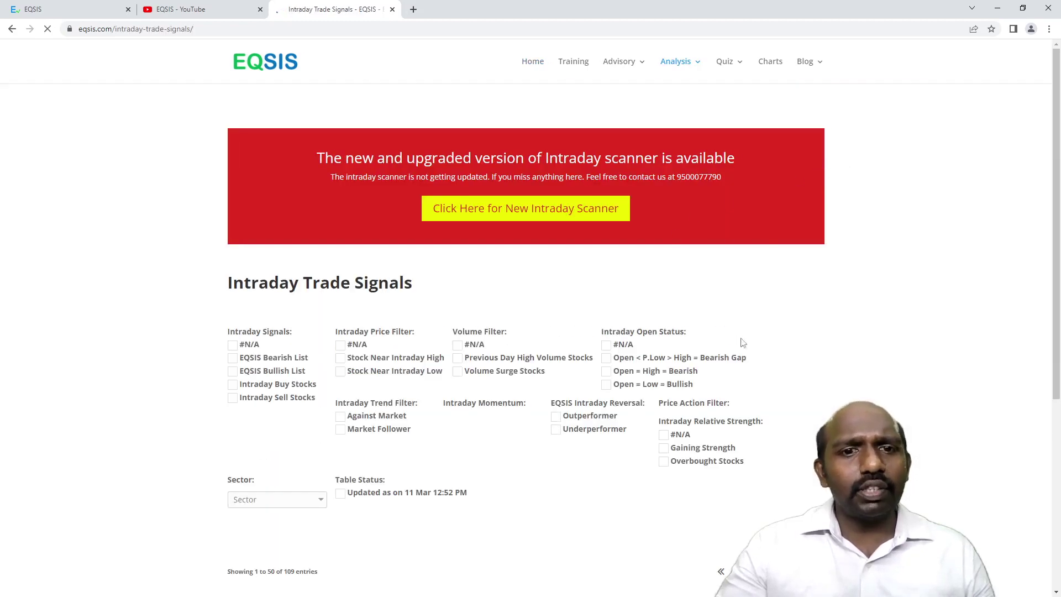
pyautogui.scroll(-1, 719, 318)
pyautogui.scroll(-2, 720, 318)
pyautogui.click(89, 9)
# Add the Industry column through Custom column selection and filter to AUTOMOBILE stocks.
pyautogui.click(95, 89)
pyautogui.click(136, 115)
pyautogui.click(236, 342)
pyautogui.click(488, 99)
pyautogui.click(592, 137)
pyautogui.click(188, 161)
# Glance at the alert manager, then log in to the EQSIS website.
pyautogui.click(140, 89)
pyautogui.click(682, 77)
pyautogui.click(1032, 54)
pyautogui.write('*******')
pyautogui.press('Return')
# Reopen the intraday scanner, activate the second saved alert and view its matching stocks.
pyautogui.click(919, 65)
pyautogui.click(908, 83)
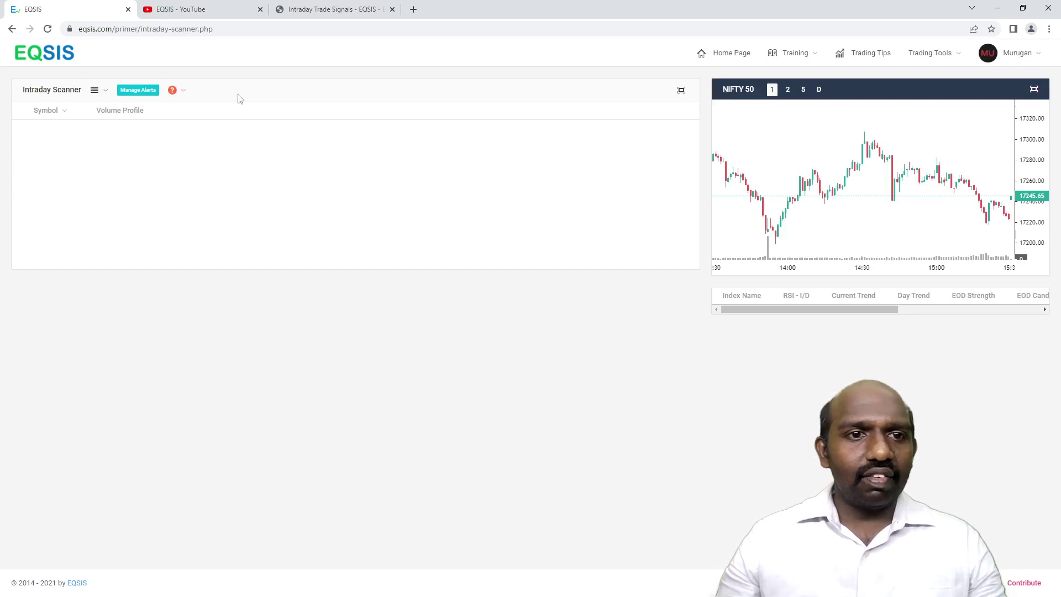
pyautogui.click(137, 90)
pyautogui.click(636, 174)
pyautogui.click(682, 77)
pyautogui.click(931, 108)
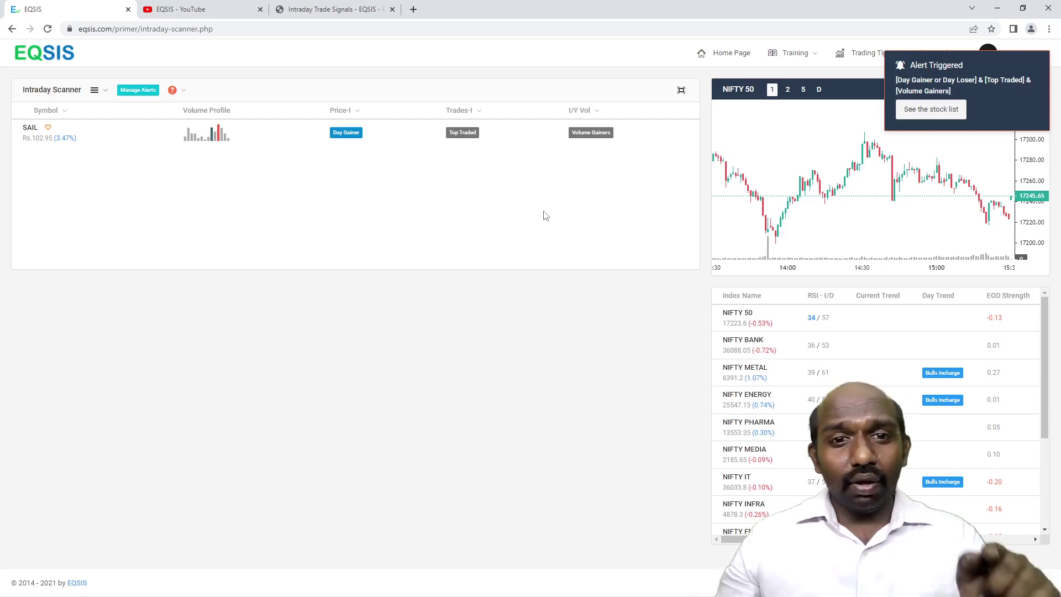
# Play and pause YouTube's 'Advanced Intraday Scanner Explained' playlist, then bring up the scanner's Trading Tools list.
pyautogui.click(181, 9)
pyautogui.click(397, 177)
pyautogui.click(388, 425)
pyautogui.click(365, 273)
pyautogui.click(84, 12)
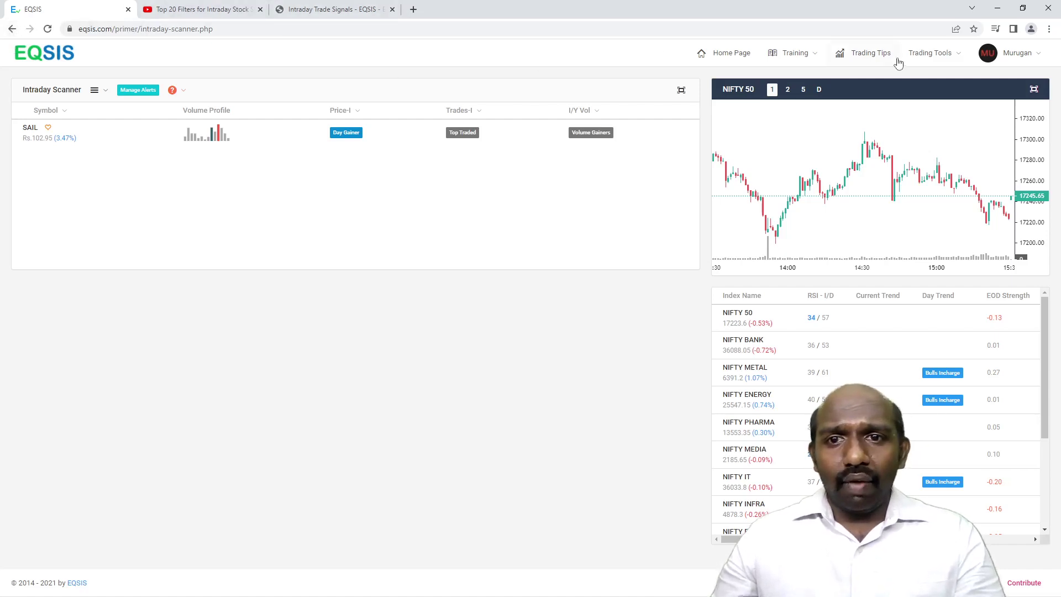
pyautogui.click(930, 52)
# From Everyone's NIFTY view, build a strategy buying the 17250 call and selling 17350 and 17450 calls.
pyautogui.click(923, 102)
pyautogui.click(547, 445)
pyautogui.click(1007, 92)
pyautogui.click(222, 294)
pyautogui.scroll(-5, 398, 290)
pyautogui.scroll(2, 398, 291)
pyautogui.click(365, 246)
pyautogui.click(378, 287)
pyautogui.click(377, 326)
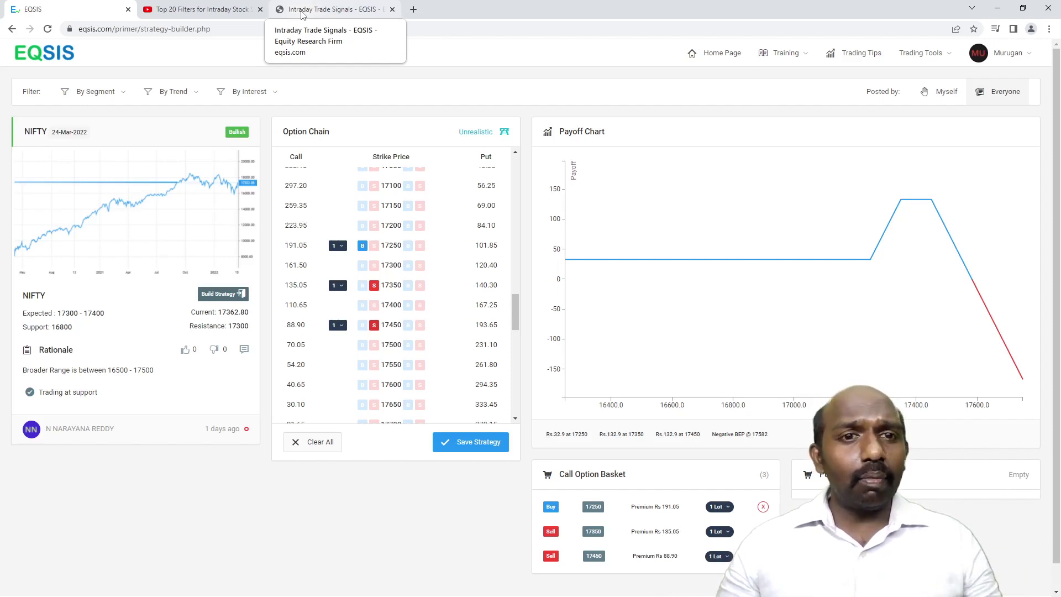
# Load eqsis in a new tab, open Investment Ideas, and briefly check the YouTube tab.
pyautogui.click(411, 10)
pyautogui.write('eqsis')
pyautogui.press('Return')
pyautogui.moveTo(630, 62)
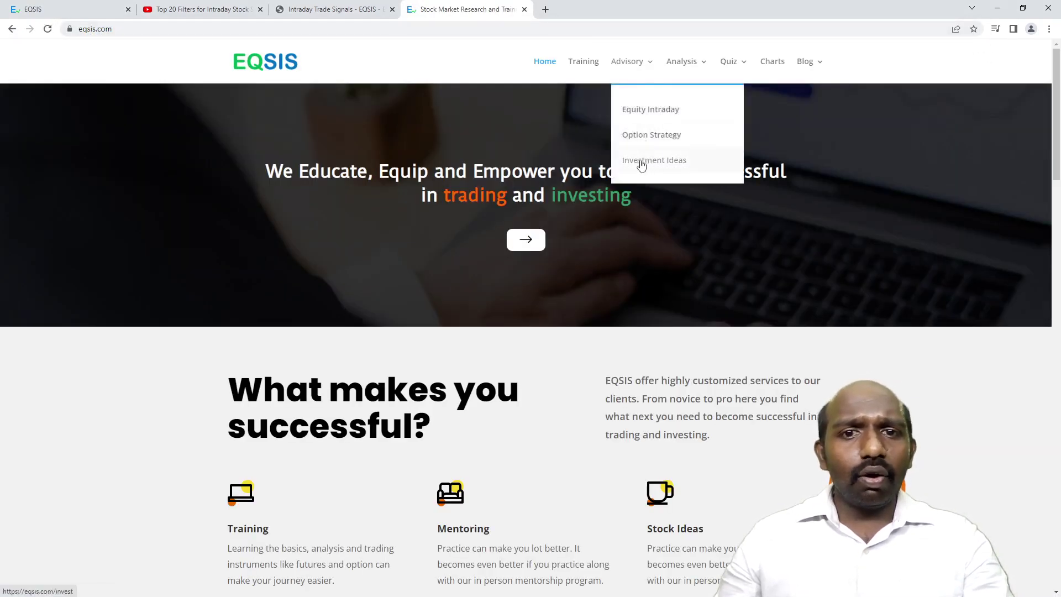
pyautogui.click(648, 163)
pyautogui.scroll(-2, 478, 248)
pyautogui.scroll(-1, 481, 262)
pyautogui.click(201, 10)
pyautogui.click(449, 9)
pyautogui.scroll(2, 453, 110)
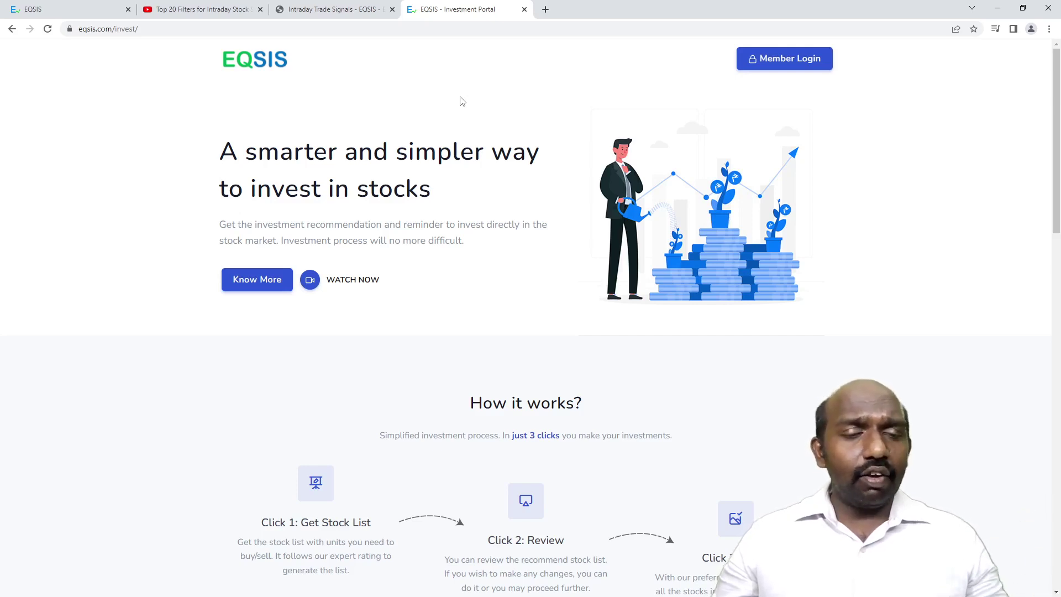
# Open the intraday scanner from the first EQSIS tab and apply custom columns.
pyautogui.click(72, 10)
pyautogui.click(897, 82)
pyautogui.click(332, 9)
pyautogui.click(33, 9)
pyautogui.click(94, 90)
pyautogui.click(235, 342)
pyautogui.scroll(-3, 498, 331)
pyautogui.click(642, 308)
pyautogui.moveTo(464, 265); pyautogui.dragTo(675, 274)
# Filter by Market Follower, Against Market behaviour, Bears Incharge trend and RSI Below 30.
pyautogui.click(585, 190)
pyautogui.click(597, 111)
pyautogui.click(603, 183)
pyautogui.click(536, 188)
pyautogui.click(220, 215)
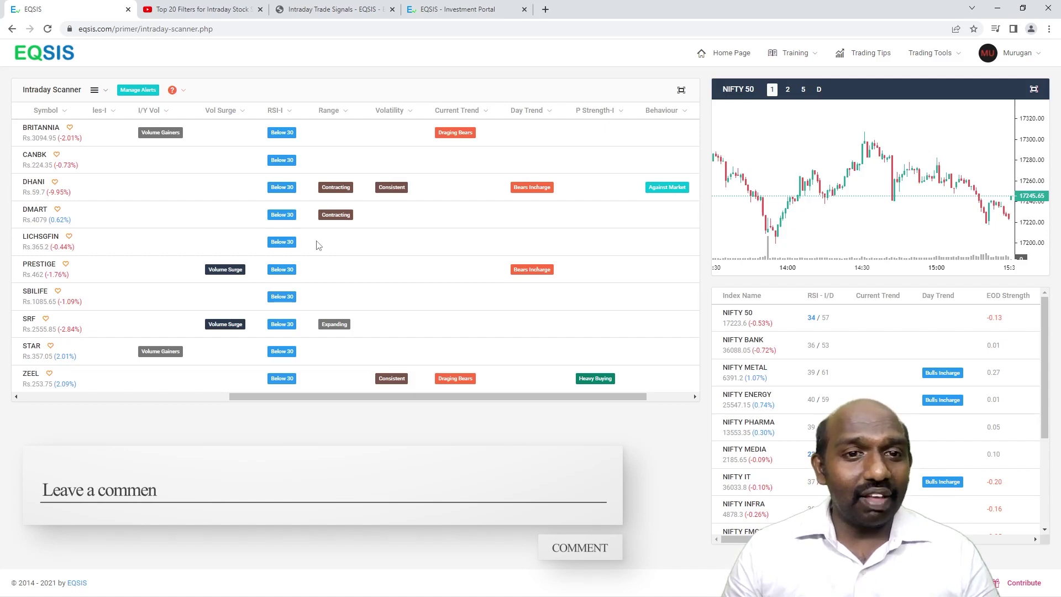